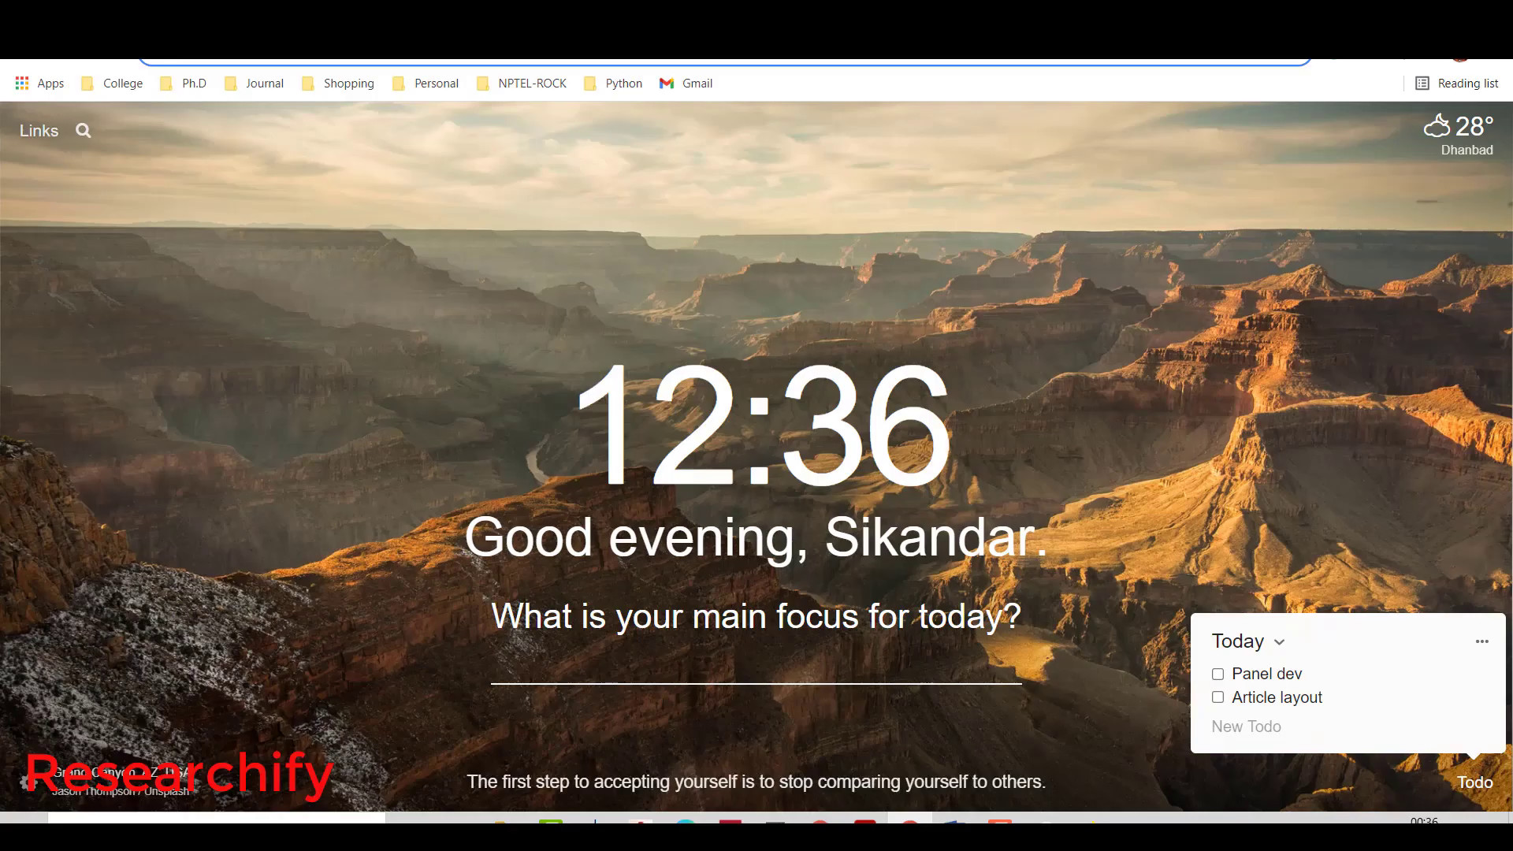
Google 'quillbot' and open the 'Paraphrasing Tool | QuillBot AI' result.
{"action": "type", "text": "quil"}
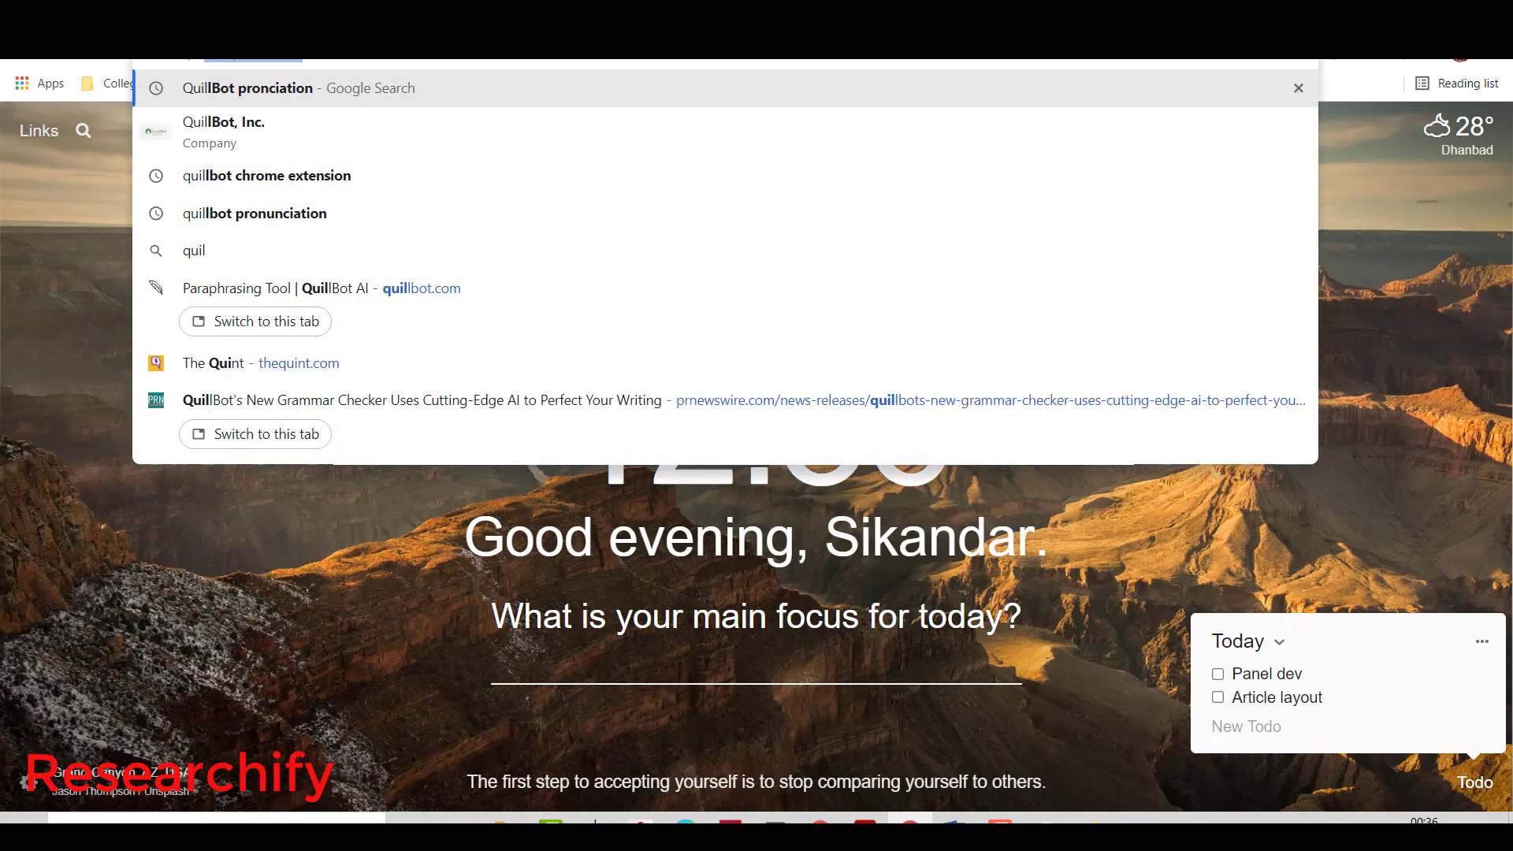
{"action": "type", "text": "lbot"}
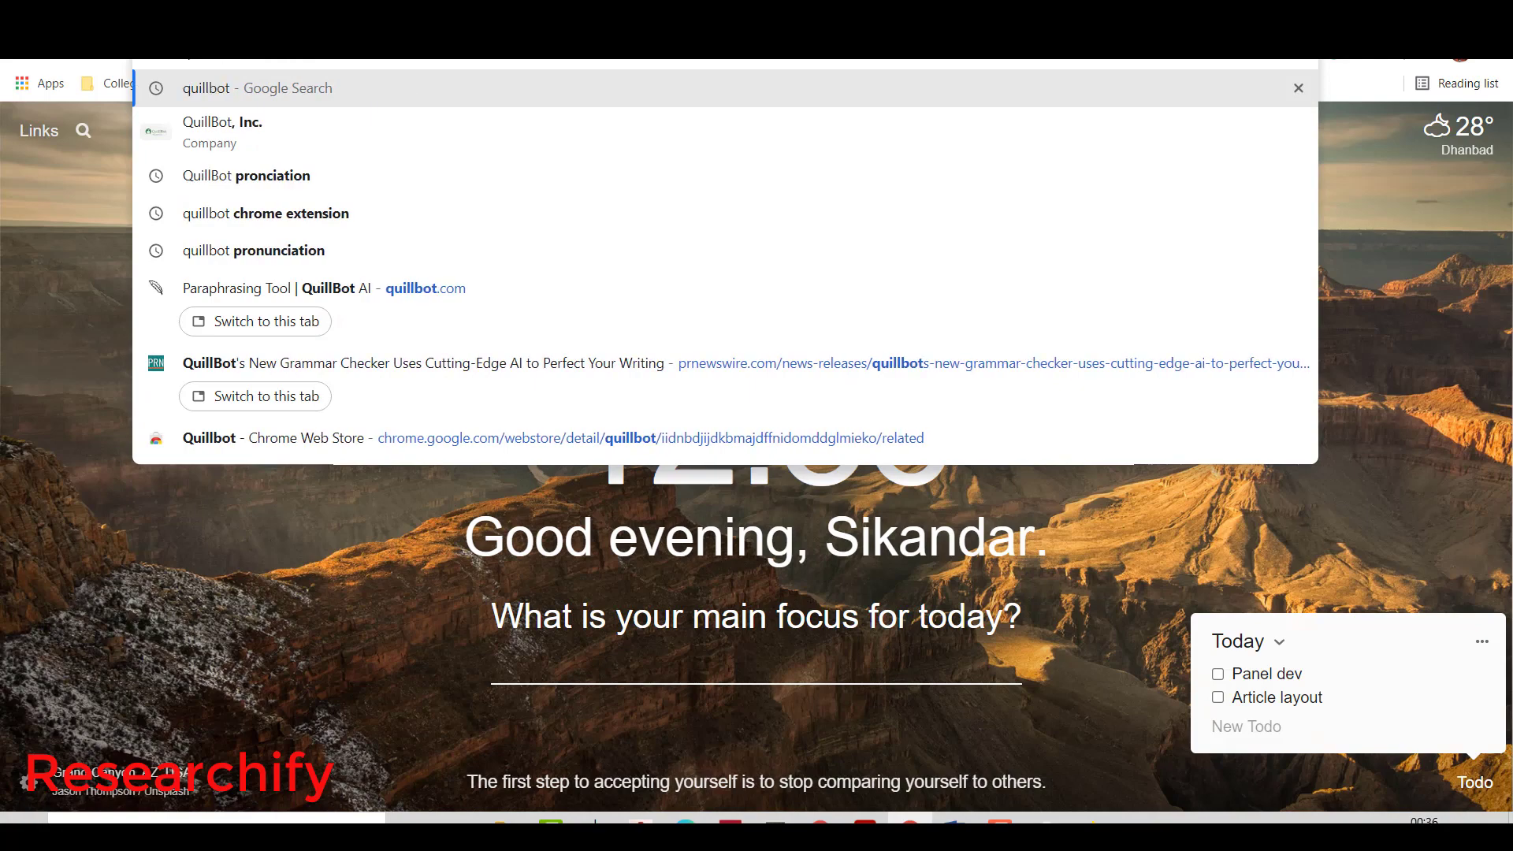
{"action": "left_click", "coordinate": [242, 101]}
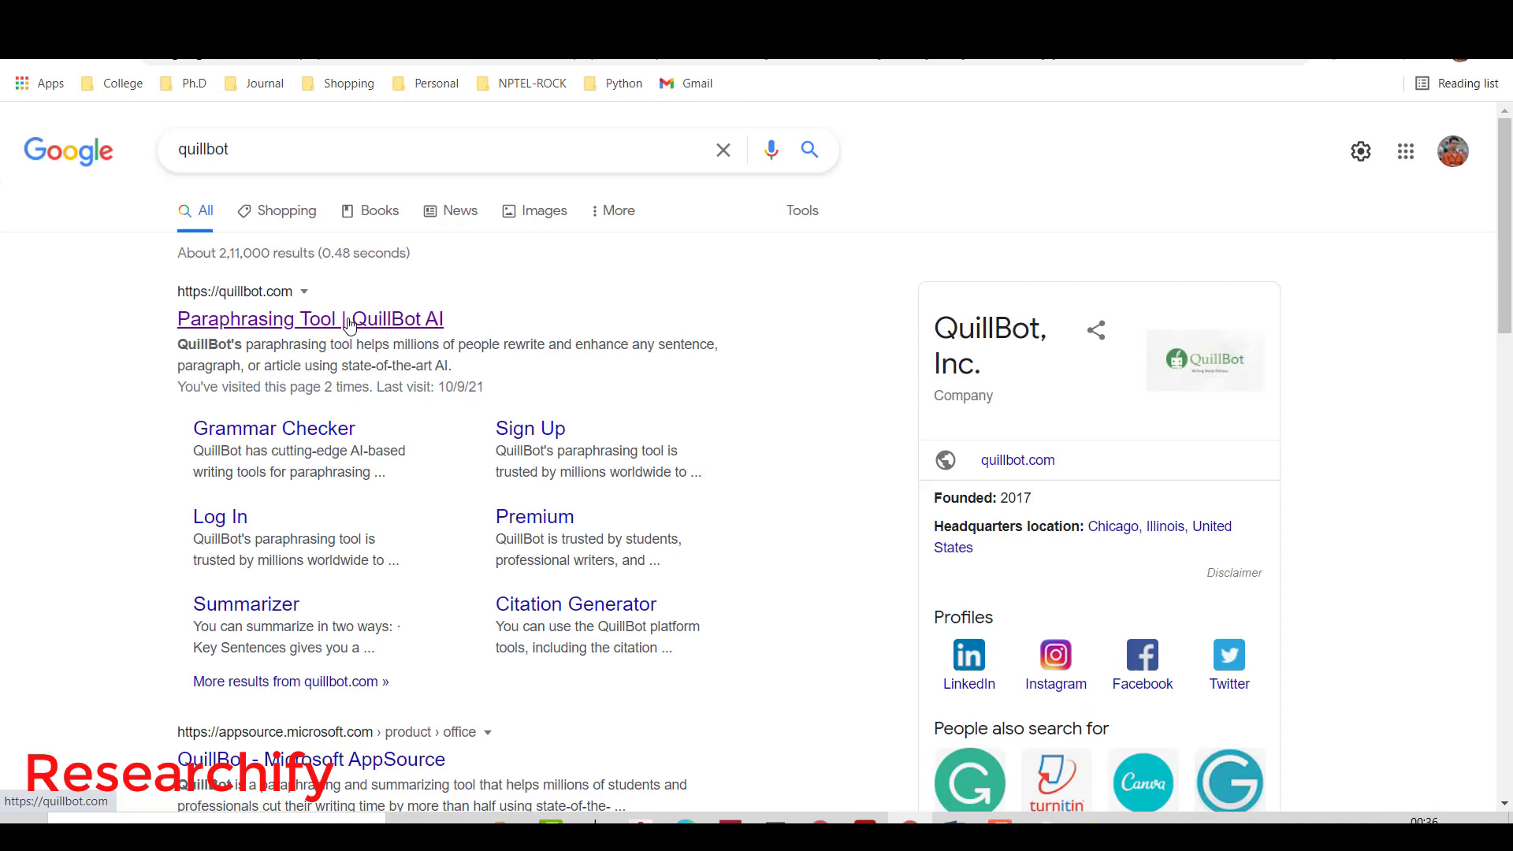
{"action": "left_click", "coordinate": [317, 327]}
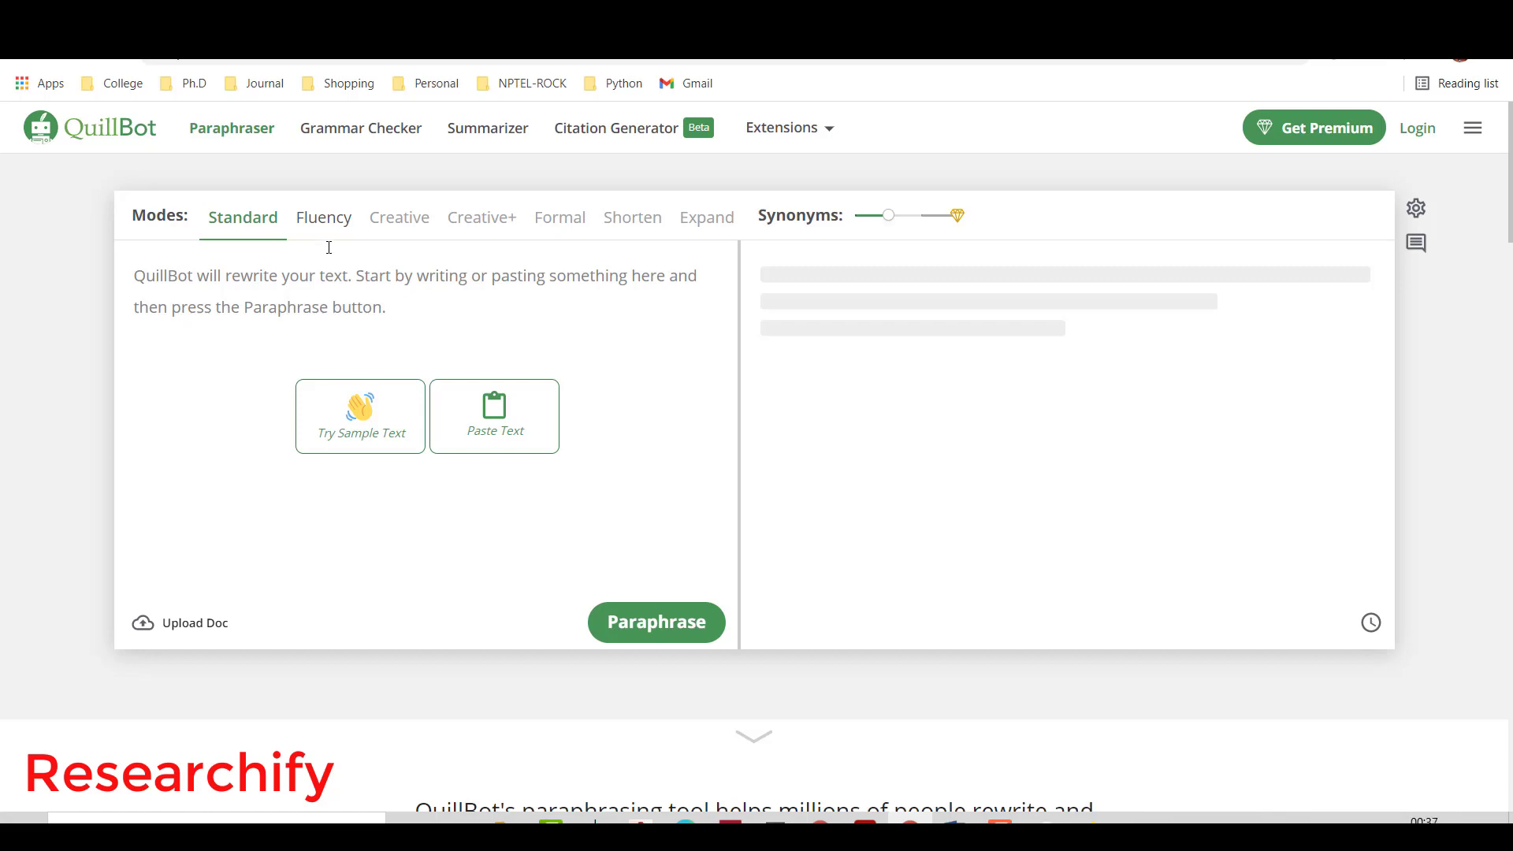
Paste the 284-character Lugou Coal Mine coal pillar sentence and paraphrase it.
{"action": "left_click", "coordinate": [485, 419]}
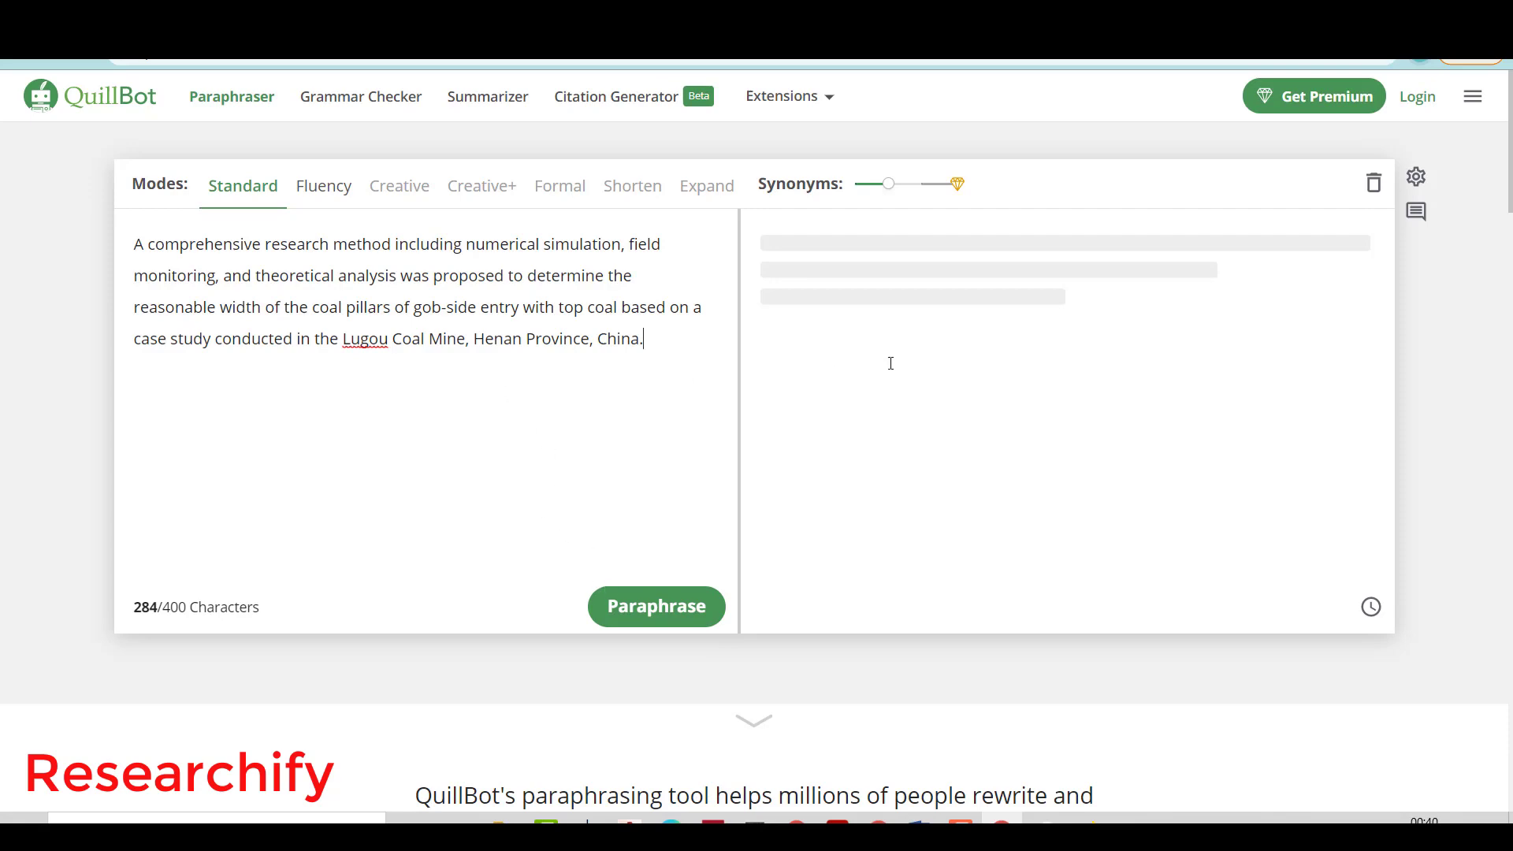
{"action": "left_click", "coordinate": [698, 595]}
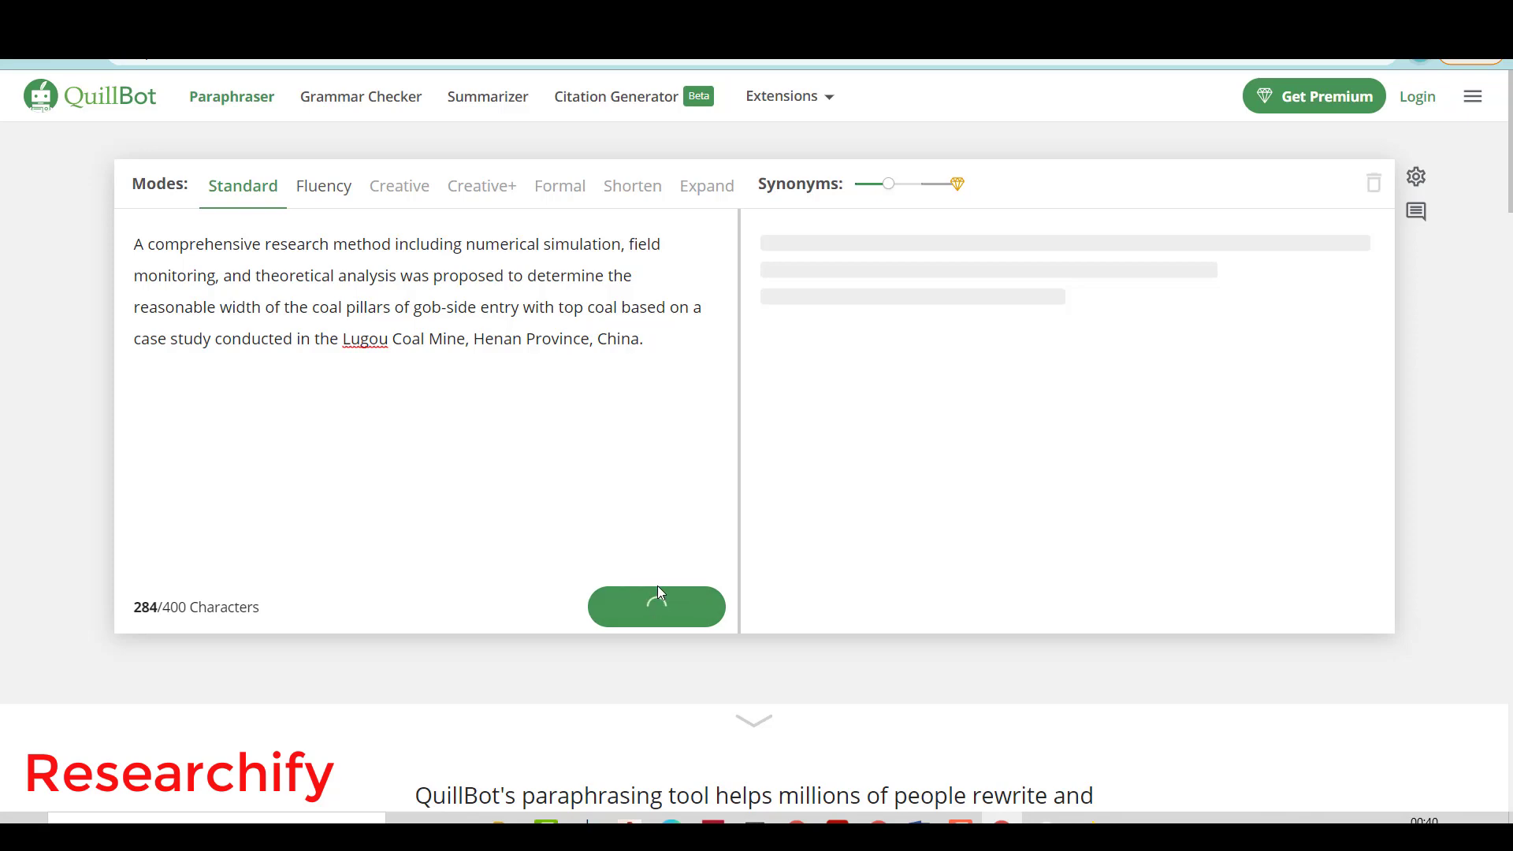